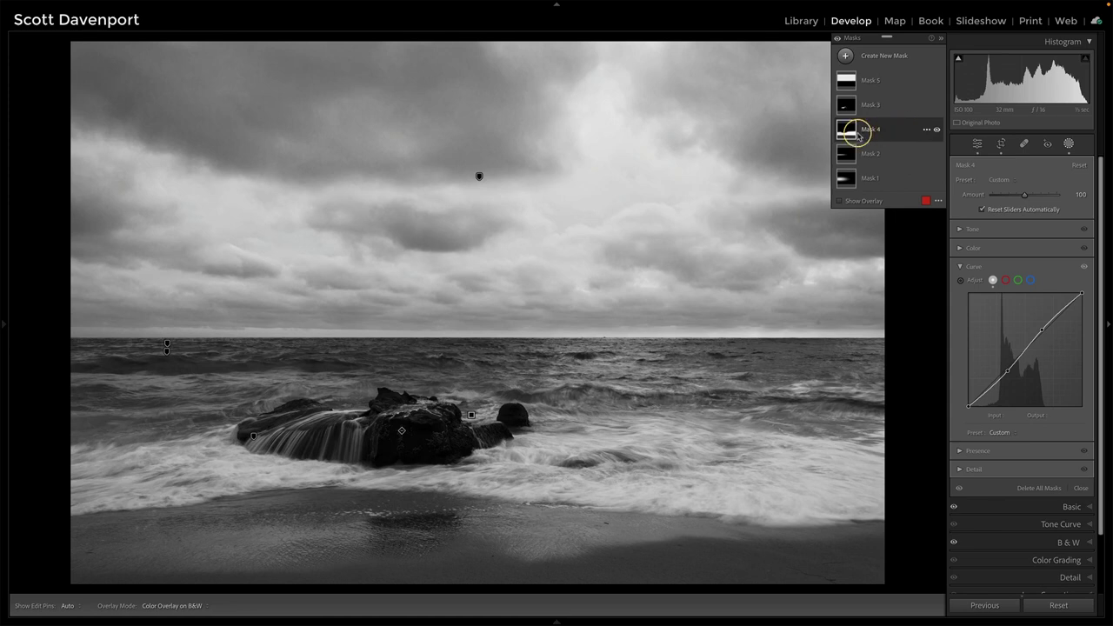
Step: Toggle Mask 4 back on to compare, then leave it switched off
mouse_move(846, 132)
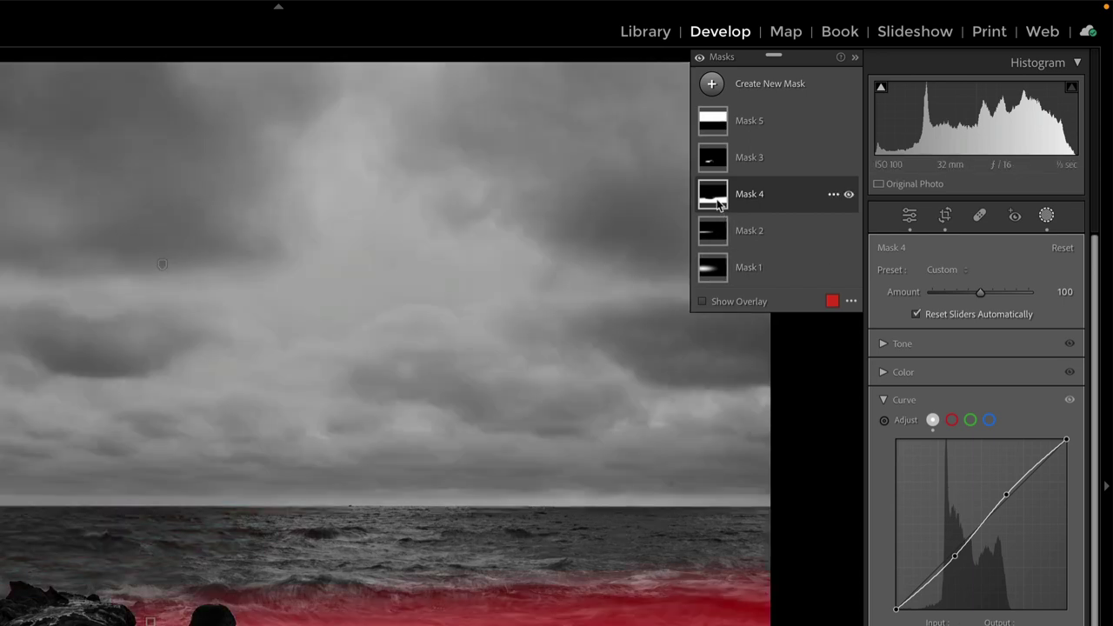
mouse_move(718, 203)
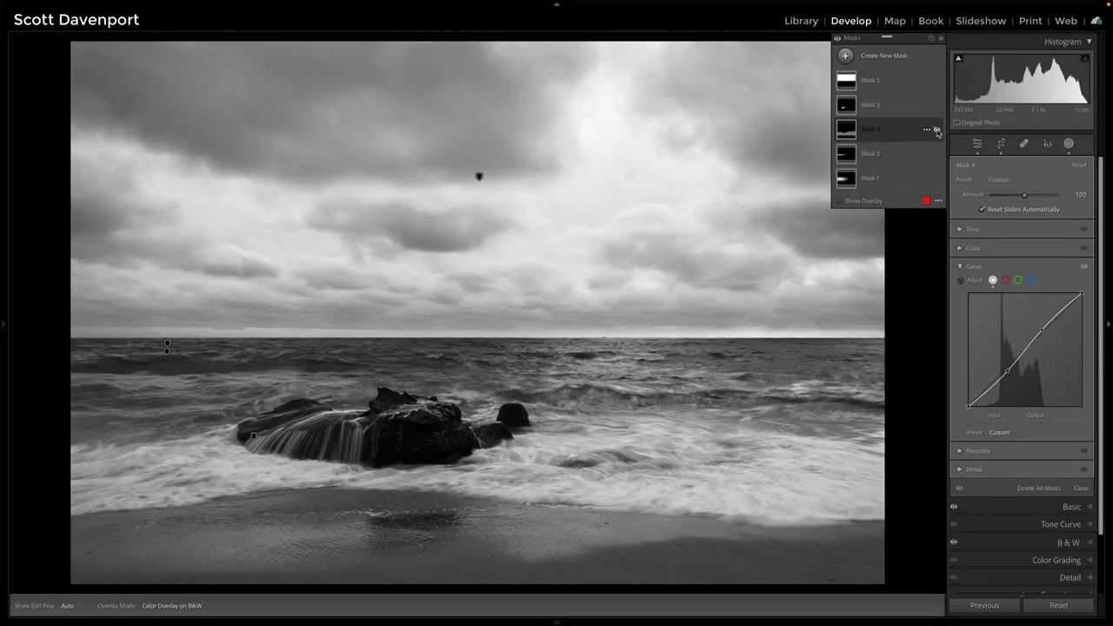
click(937, 129)
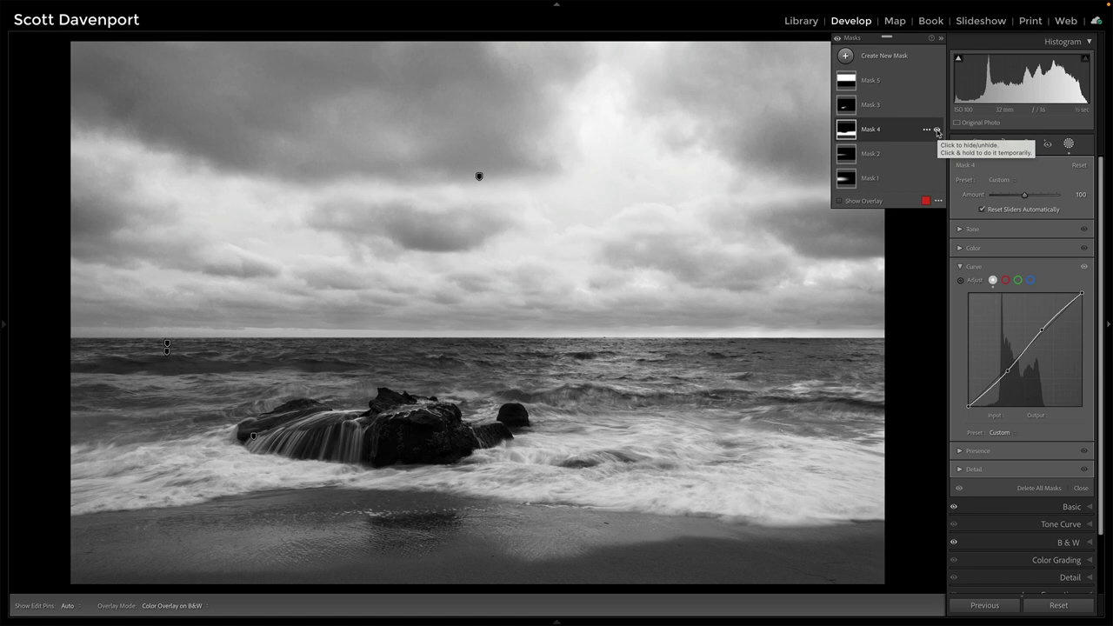
click(936, 130)
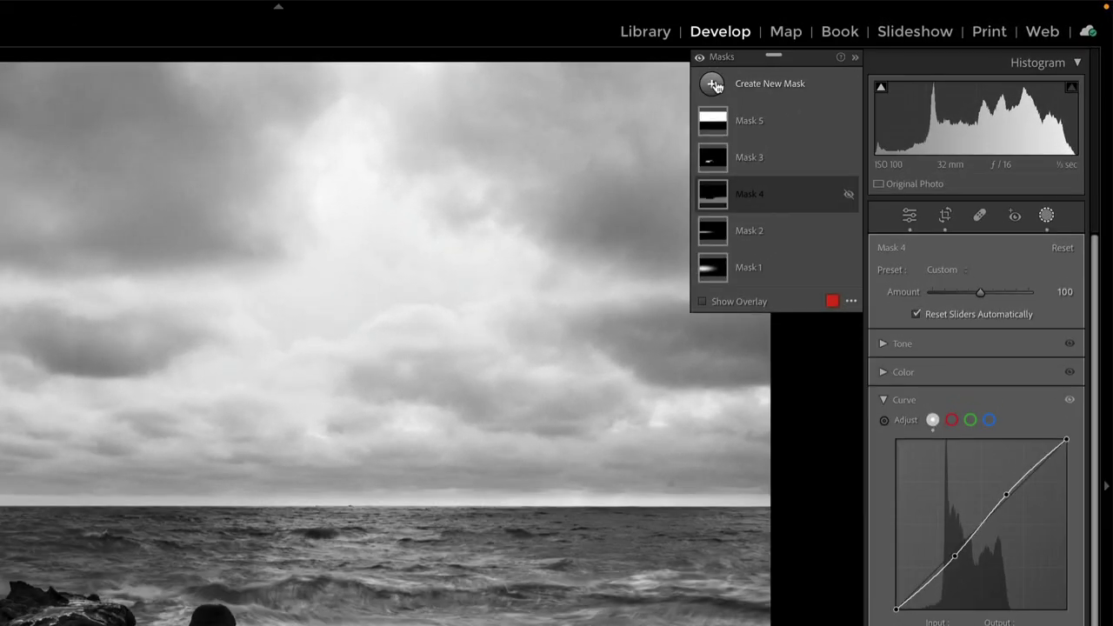
Step: Drag a linear gradient up over the foreground surf and beach, then nudge it slightly lower
click(713, 85)
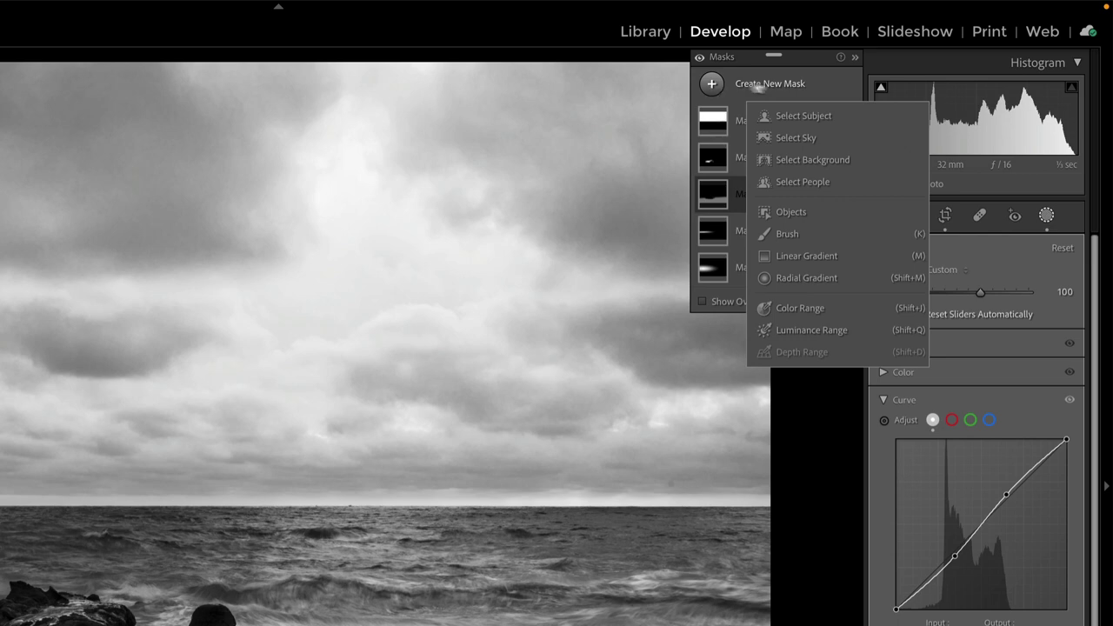
click(787, 257)
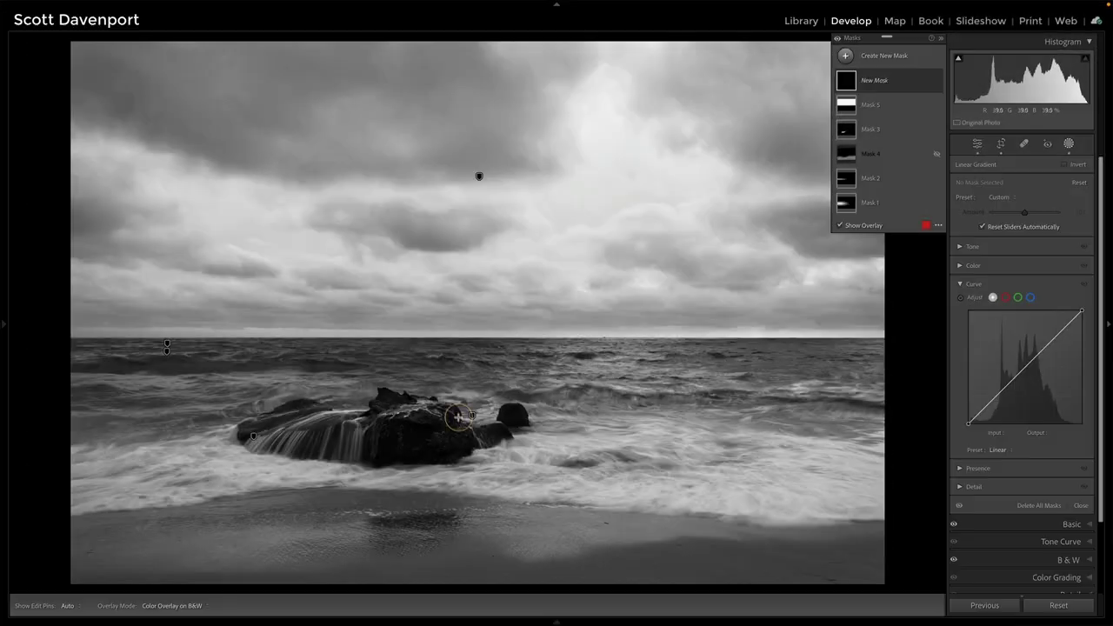
drag(462, 444, 457, 368)
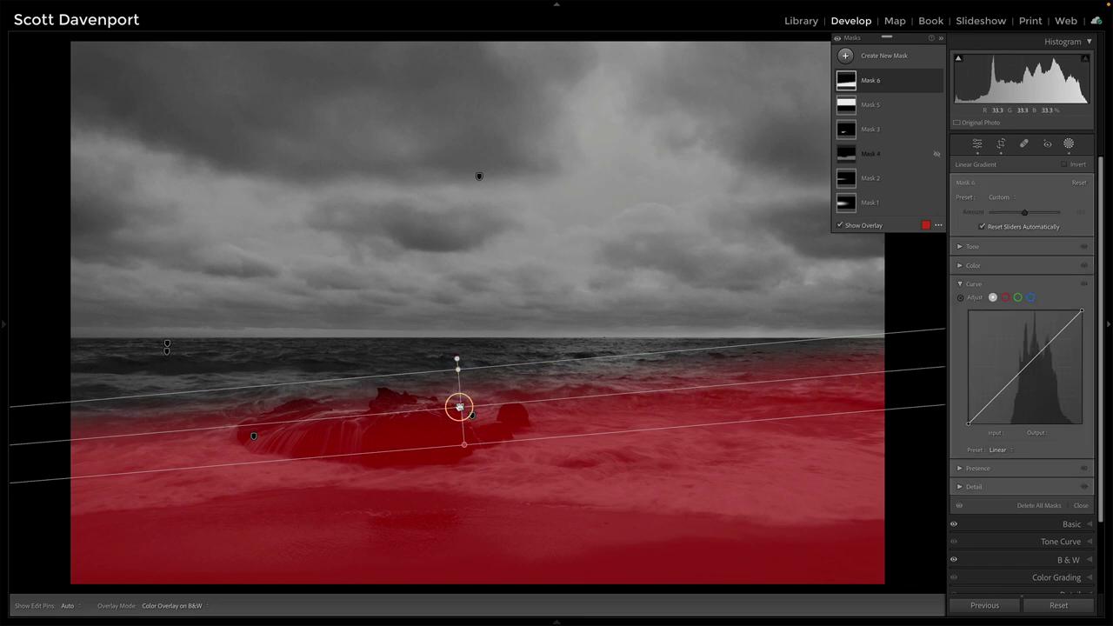
drag(459, 406, 462, 411)
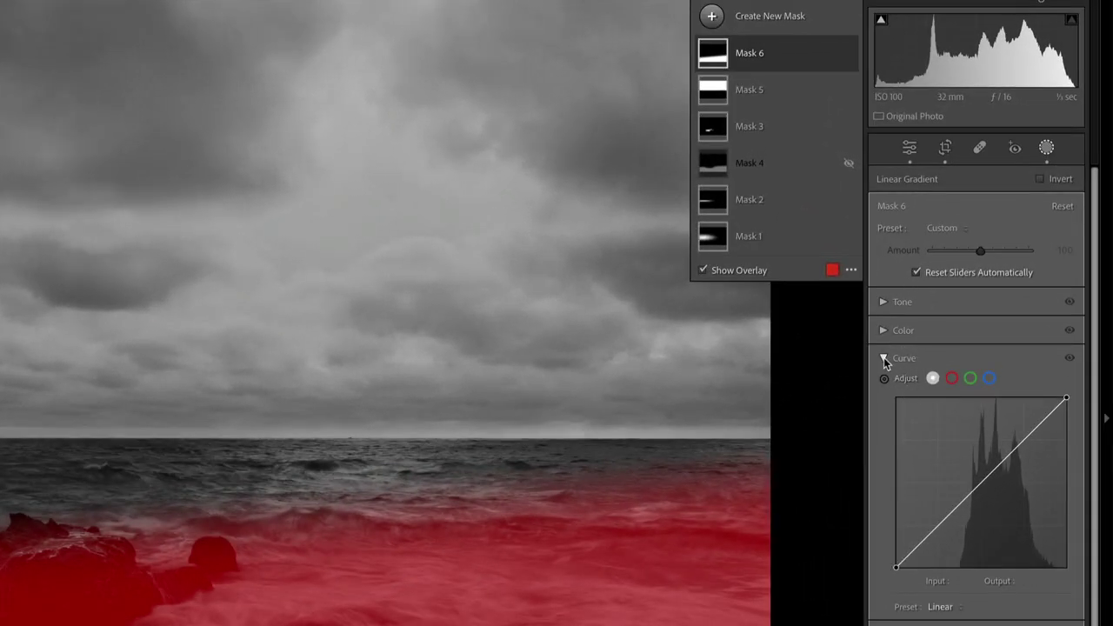
Step: Shape Mask 6's curve into an S: input 73 down to 67, 170 up to 175
click(884, 357)
click(884, 357)
click(885, 382)
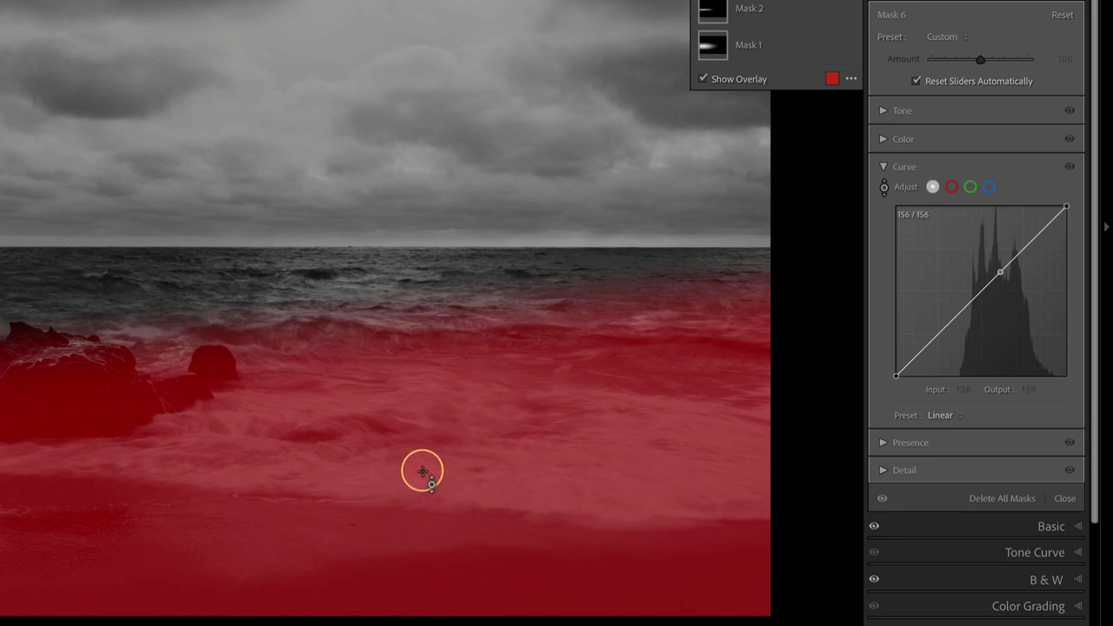
drag(421, 471, 422, 474)
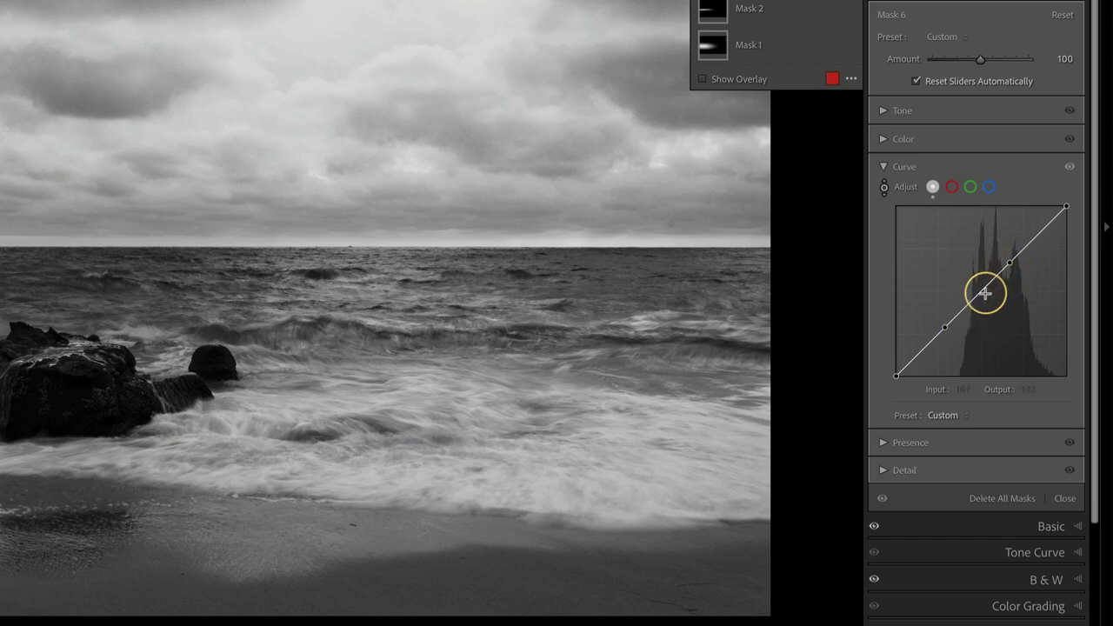
click(946, 330)
drag(948, 330, 947, 334)
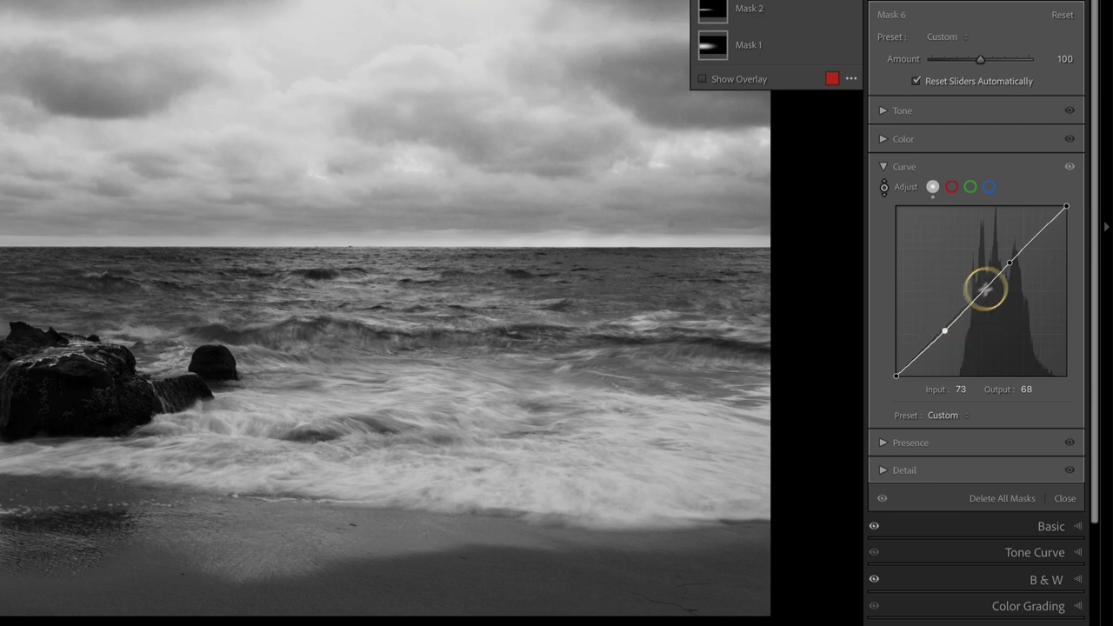
click(1010, 263)
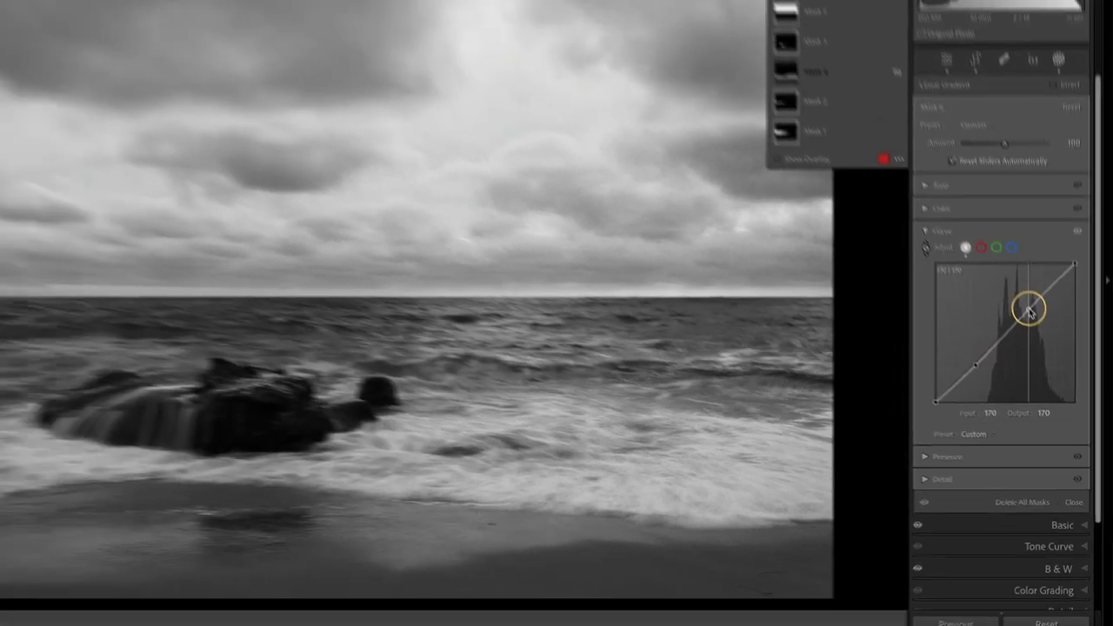
drag(1011, 264, 1010, 261)
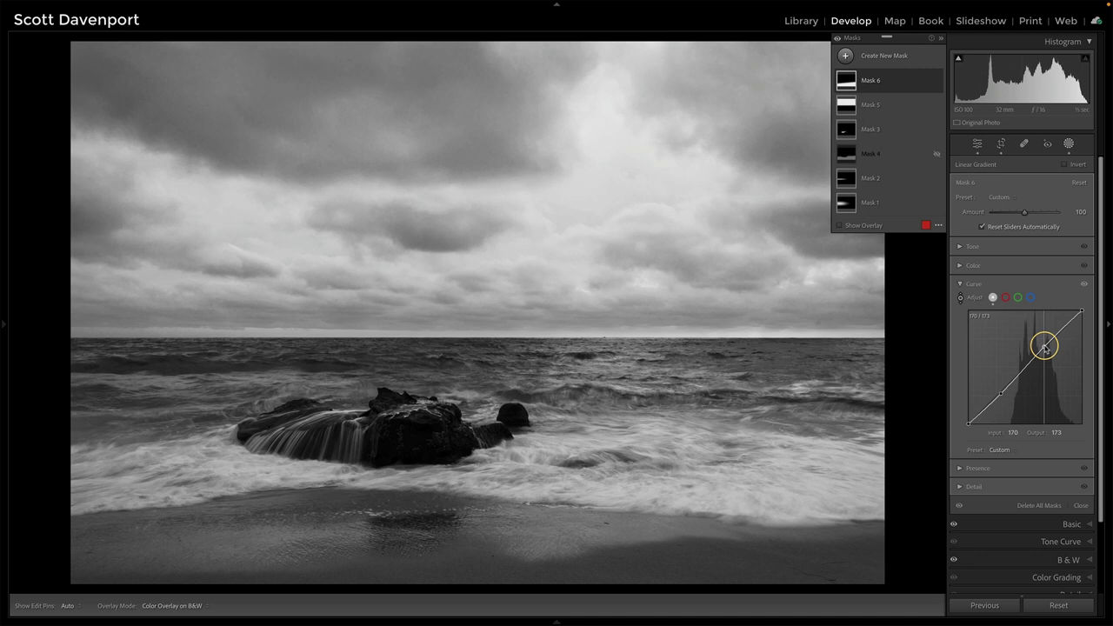
drag(1044, 348, 1044, 347)
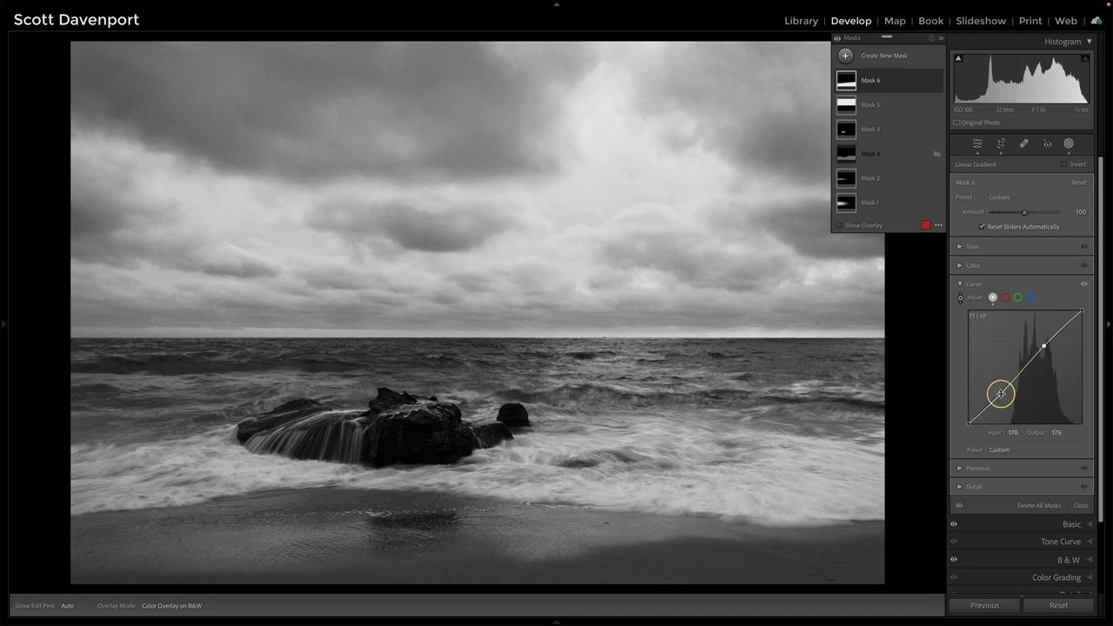
drag(1000, 394, 1000, 394)
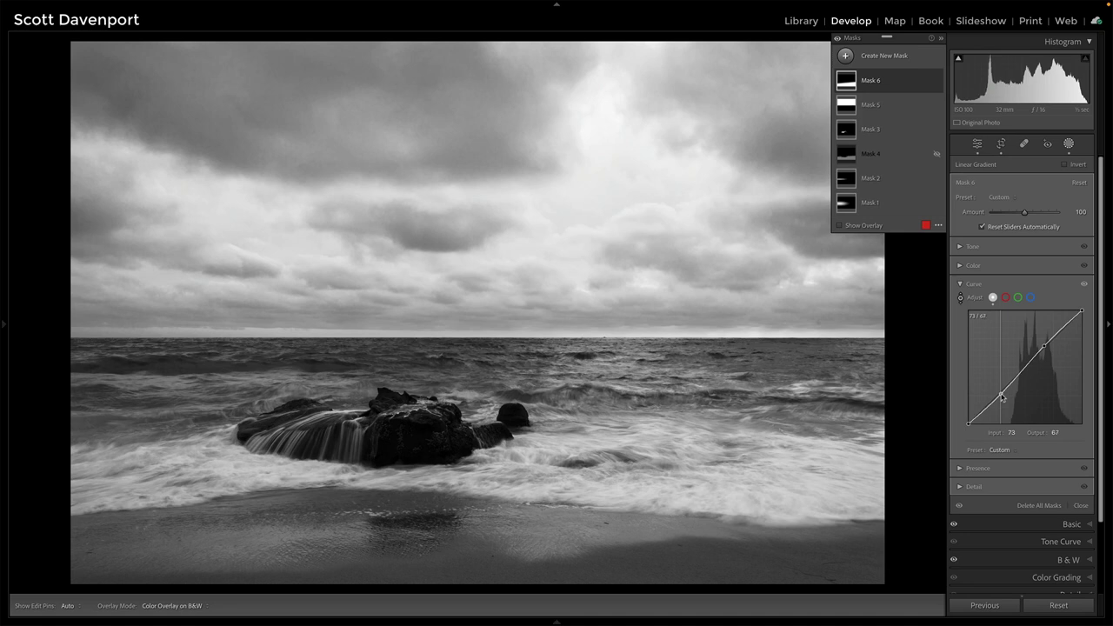
Step: Toggle Mask 6 on and off repeatedly to compare the contrast boost
click(937, 82)
click(937, 82)
click(936, 82)
click(936, 82)
click(937, 81)
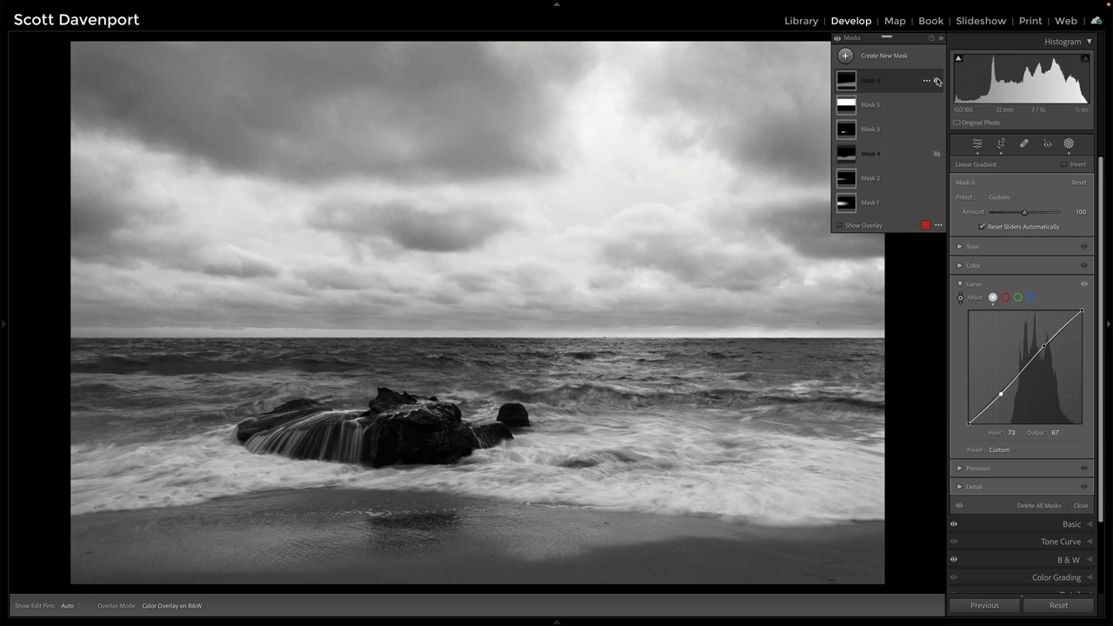
click(936, 82)
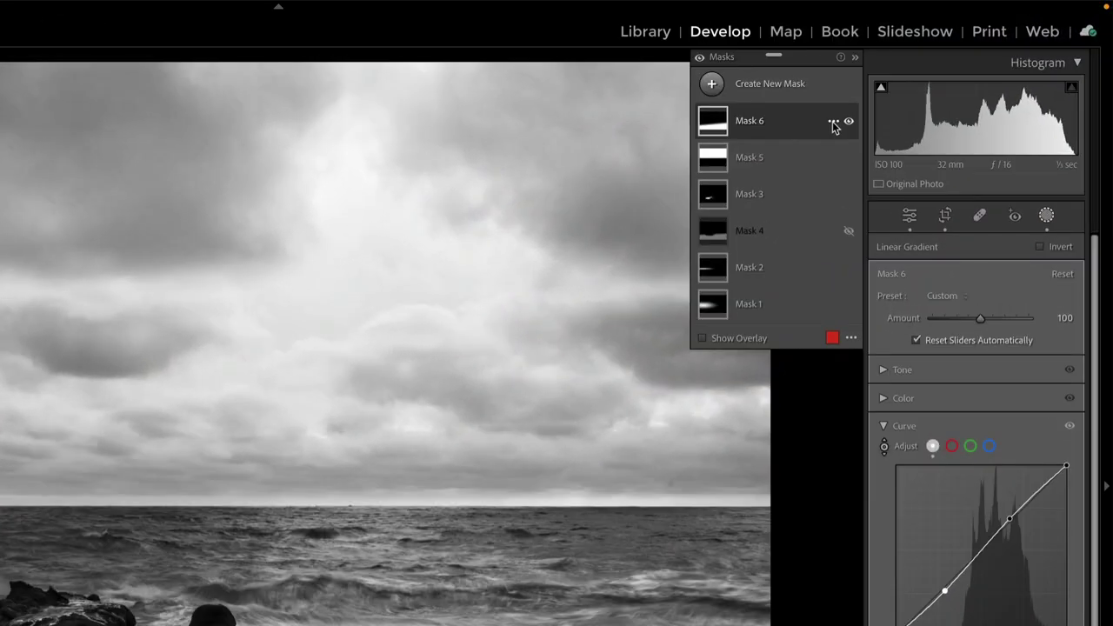
Step: Subtract an object selection of the rock from Mask 6, then hide and reshow it to check
click(833, 123)
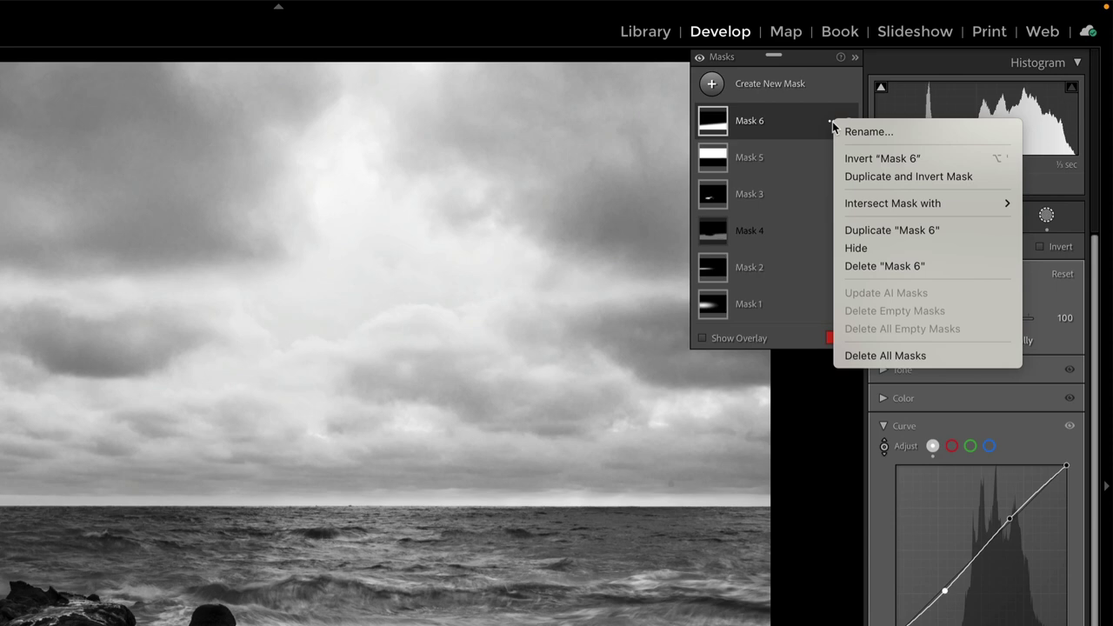
click(777, 120)
click(768, 120)
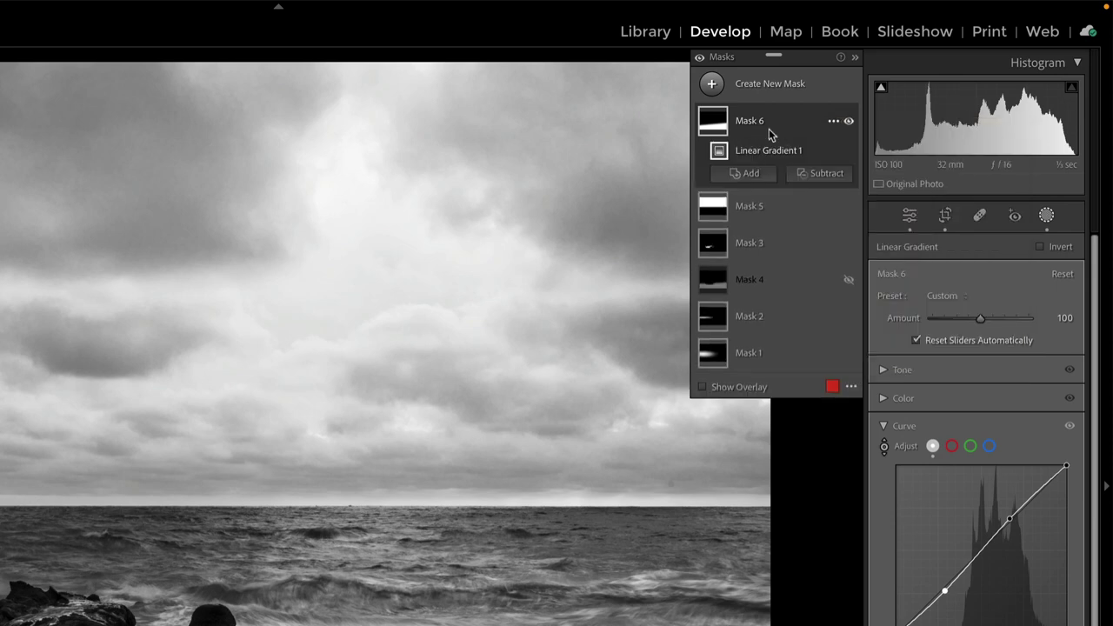
click(812, 177)
click(817, 308)
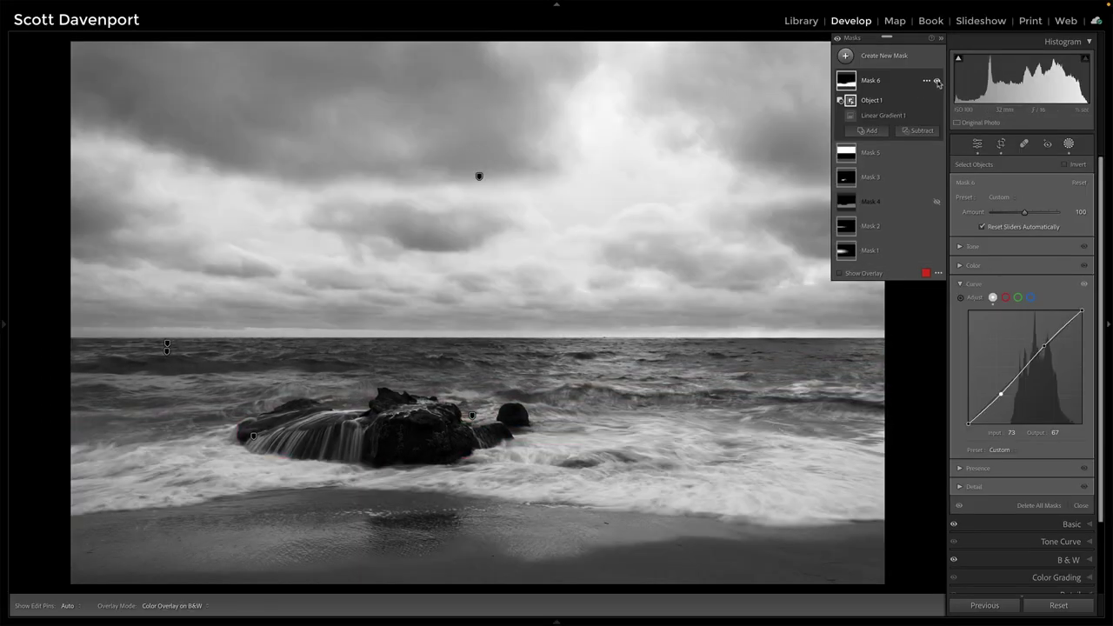
click(937, 81)
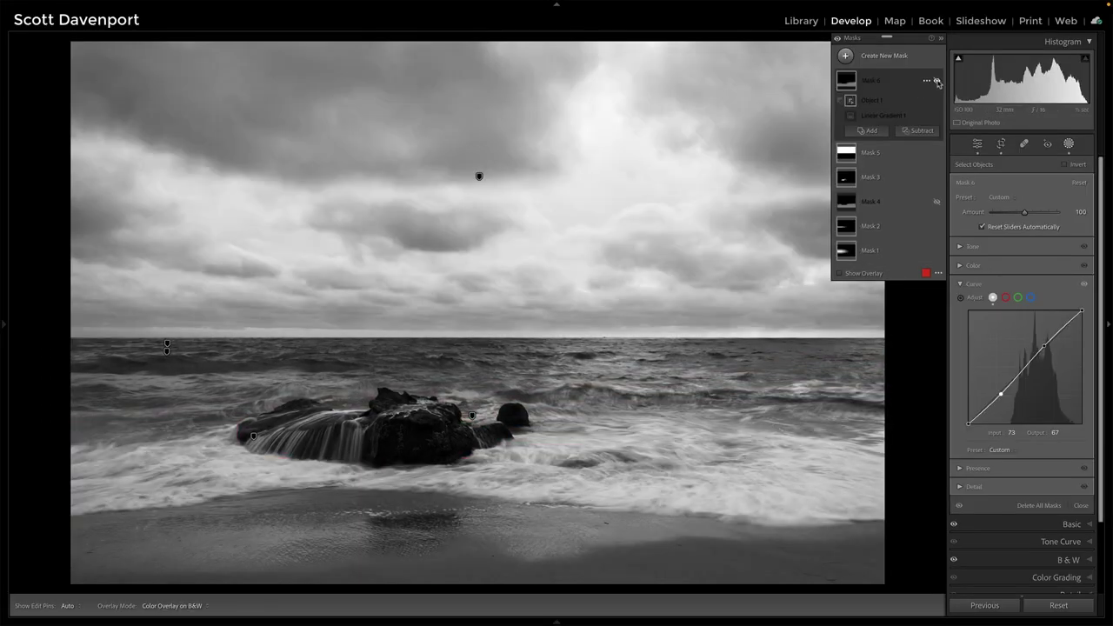
click(937, 81)
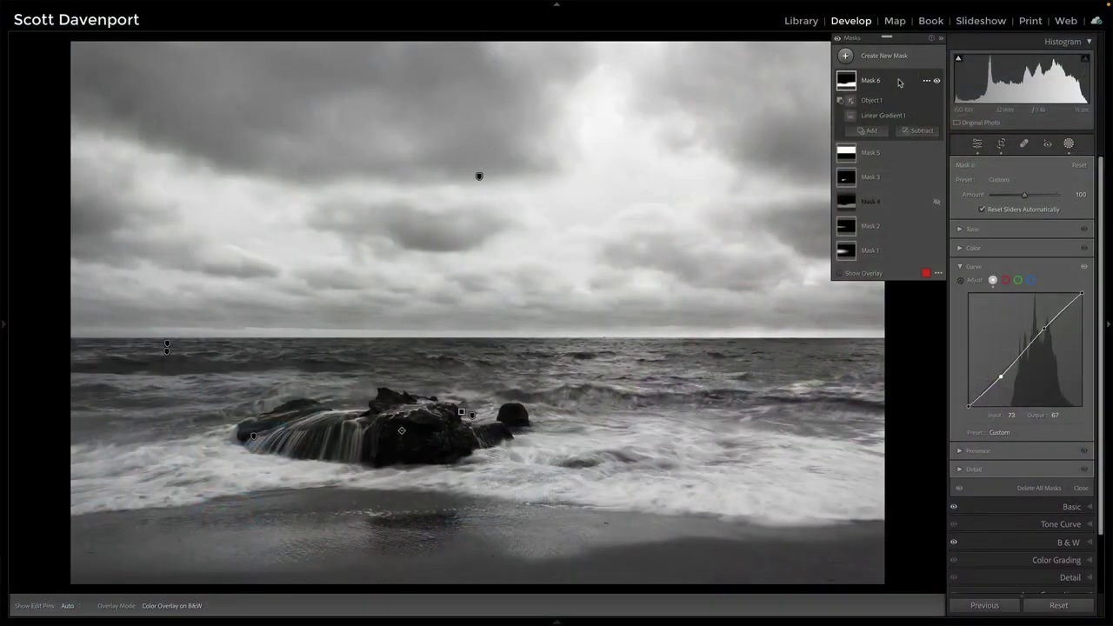
Step: Apply the SDP Accents Overlay Pop preset from the left panel, then collapse the panel
click(5, 325)
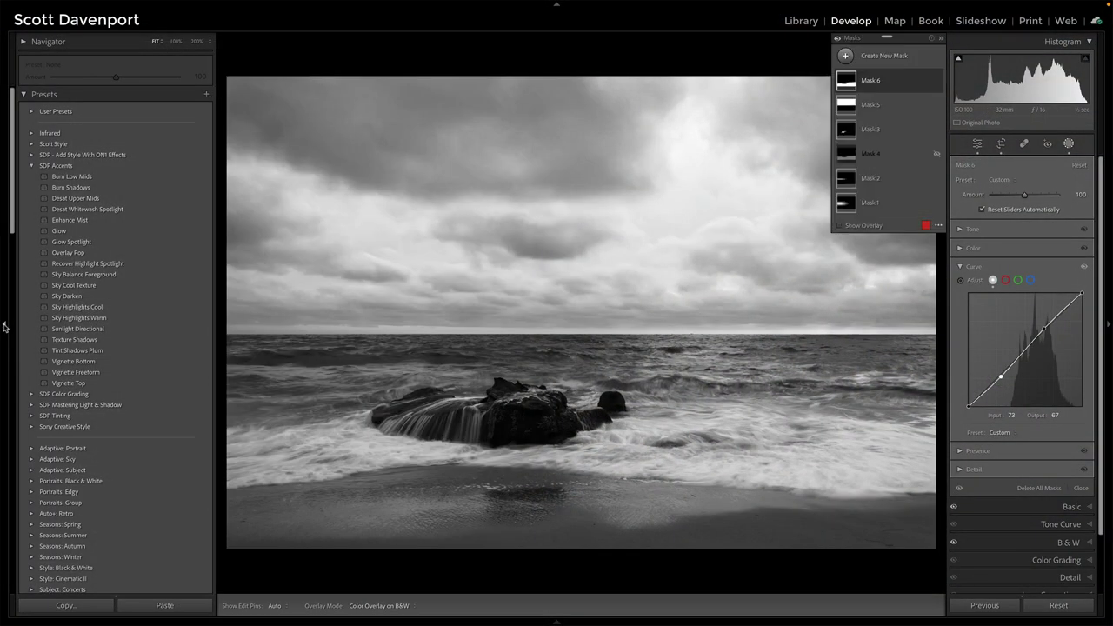
mouse_move(23, 253)
mouse_down()
mouse_move(4, 260)
mouse_move(35, 249)
mouse_up()
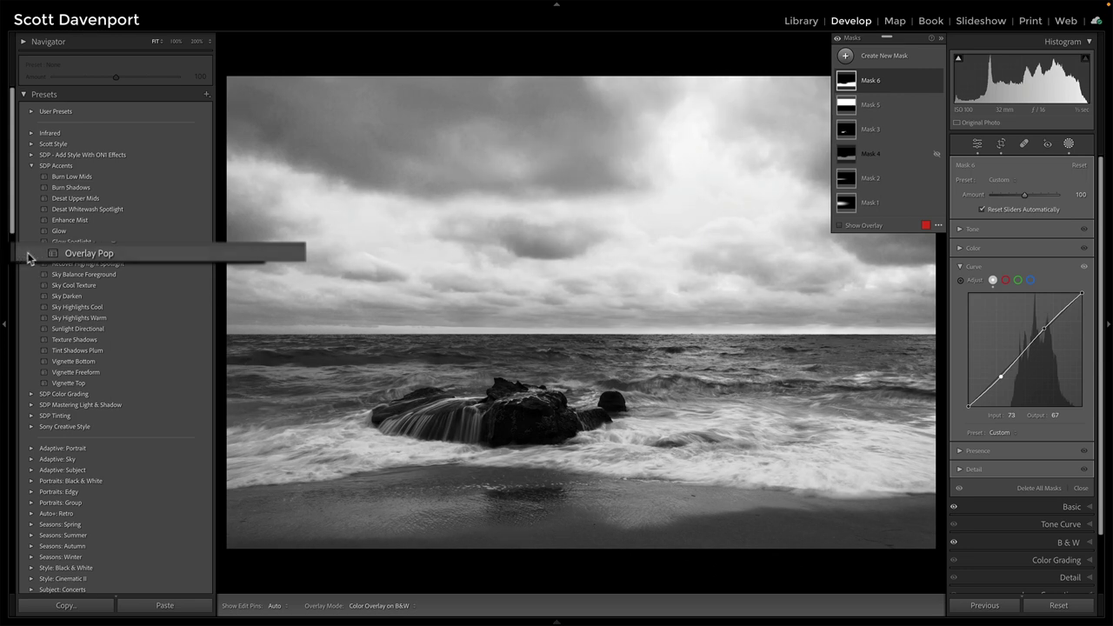
drag(69, 257, 69, 258)
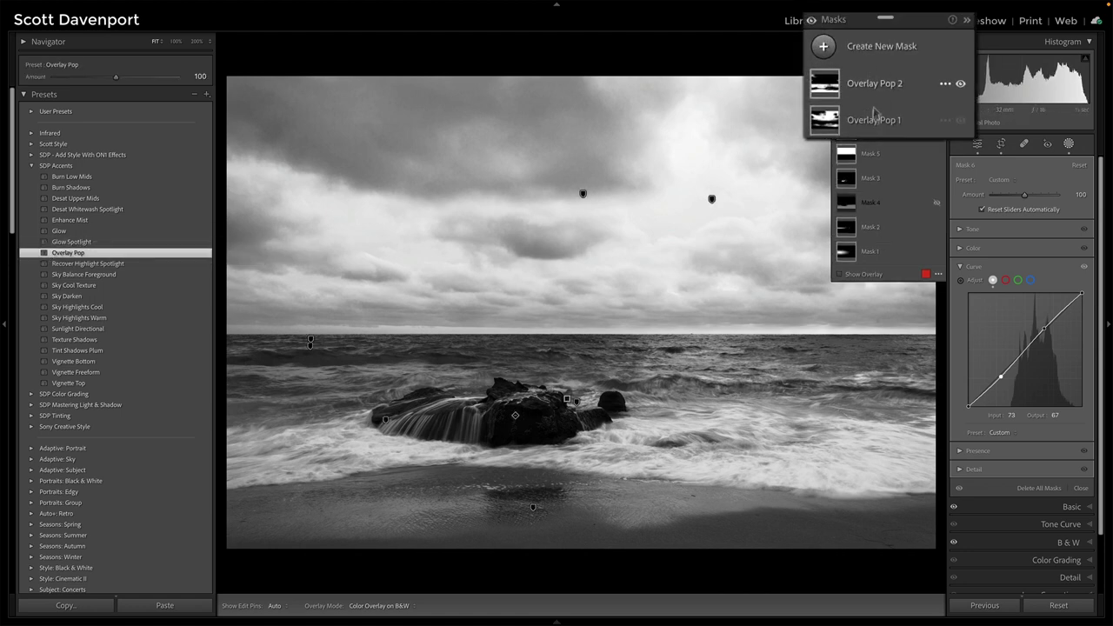
click(4, 325)
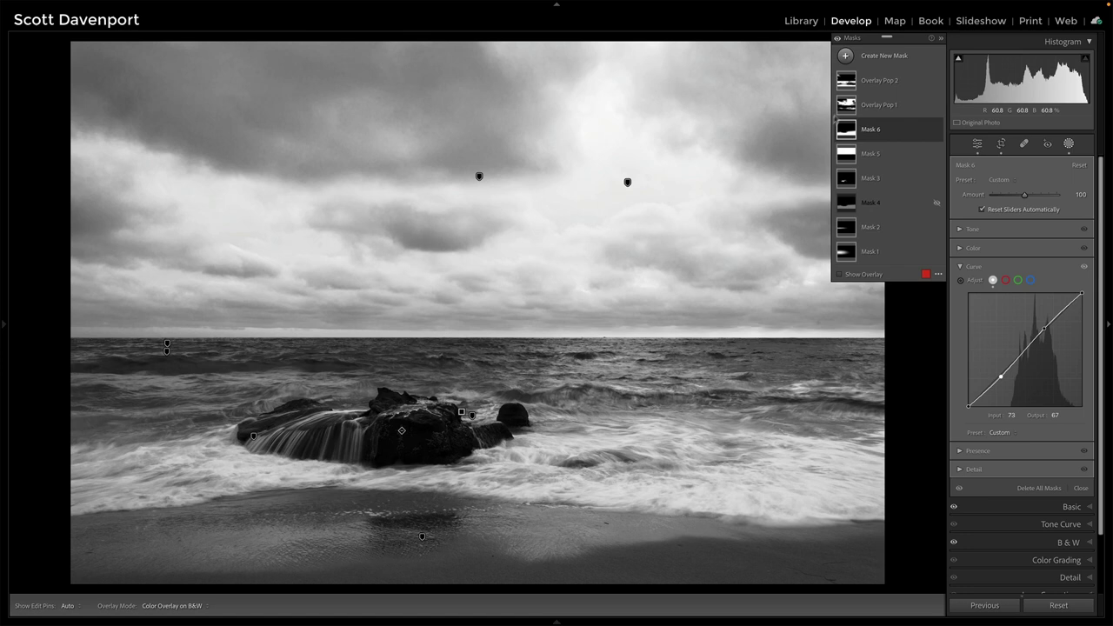
click(936, 105)
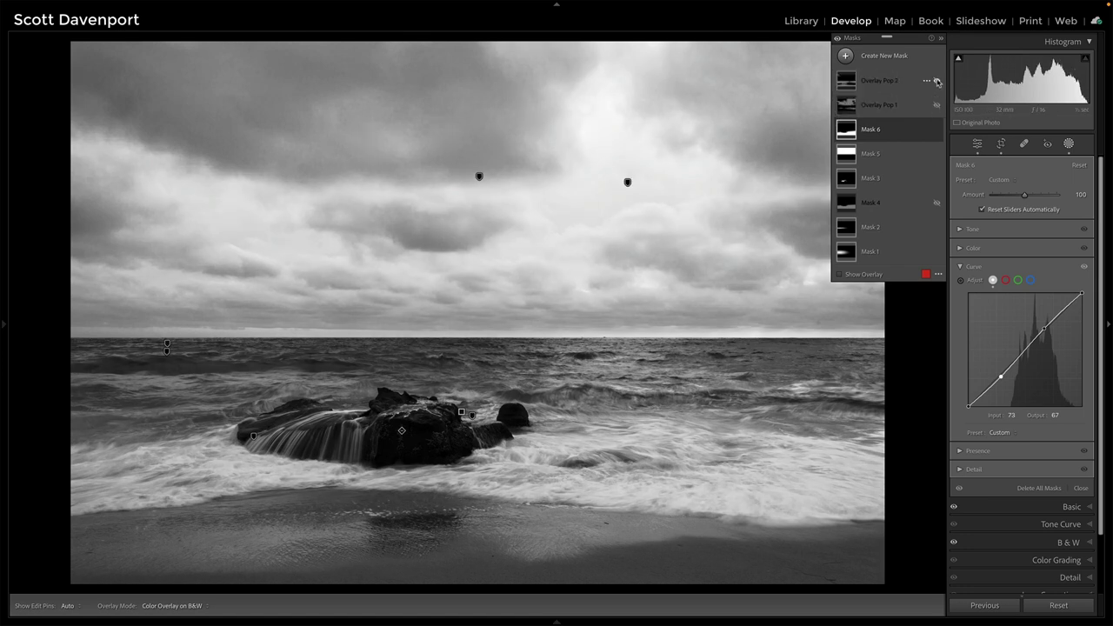
click(936, 106)
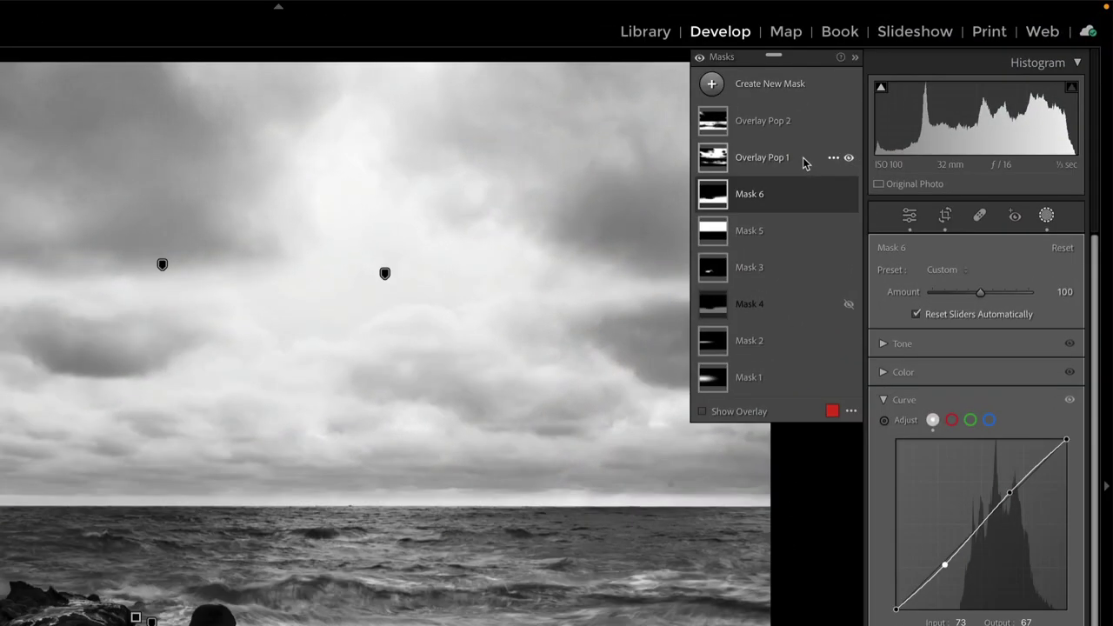
Step: Select Overlay Pop 1 to view its 54/73 to 100/100 luminance range
click(803, 162)
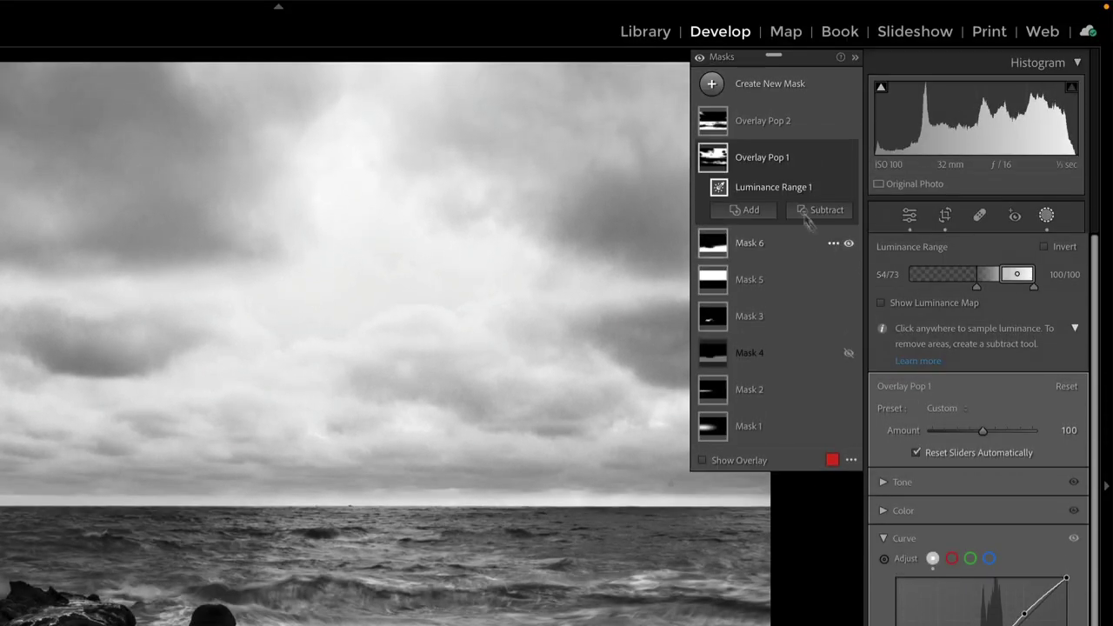
Step: Select Overlay Pop 2 to view its 0/0 to 26/48 dark-tone luminance range
click(769, 127)
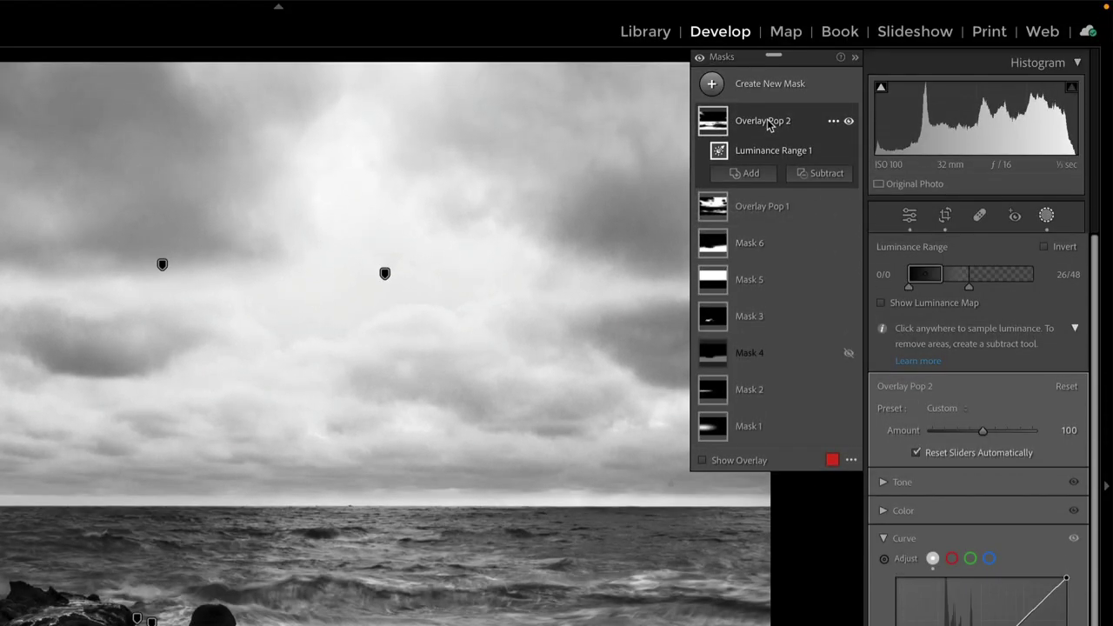